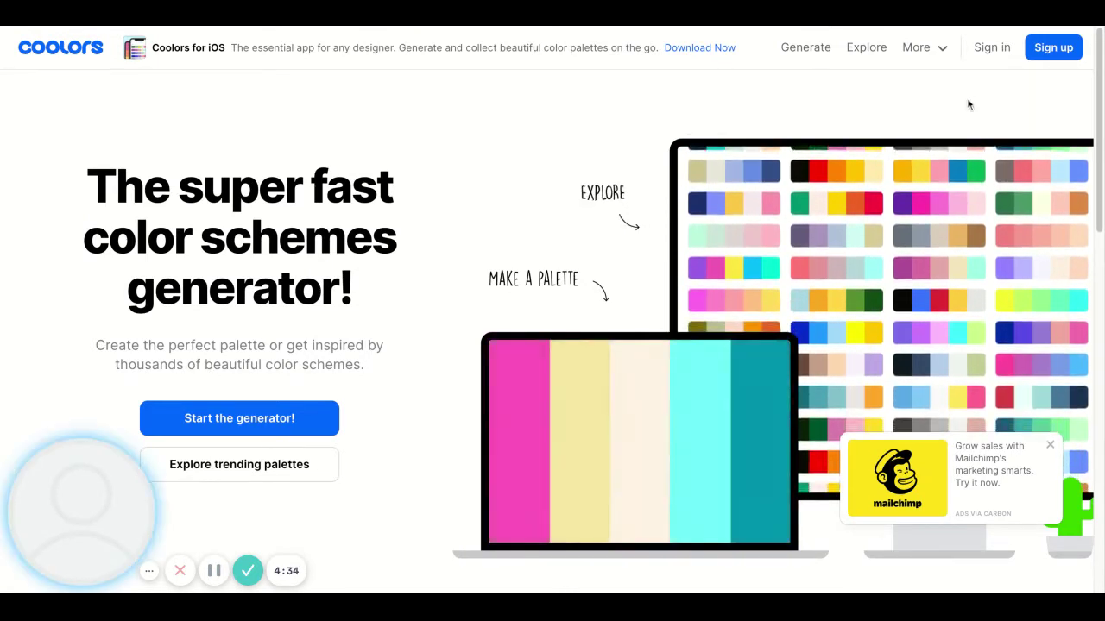
Step: Load the graffiti photo into Coolors' Pick palette from photo tool to get five sampled colours
{"action": "left_click", "coordinate": [927, 50]}
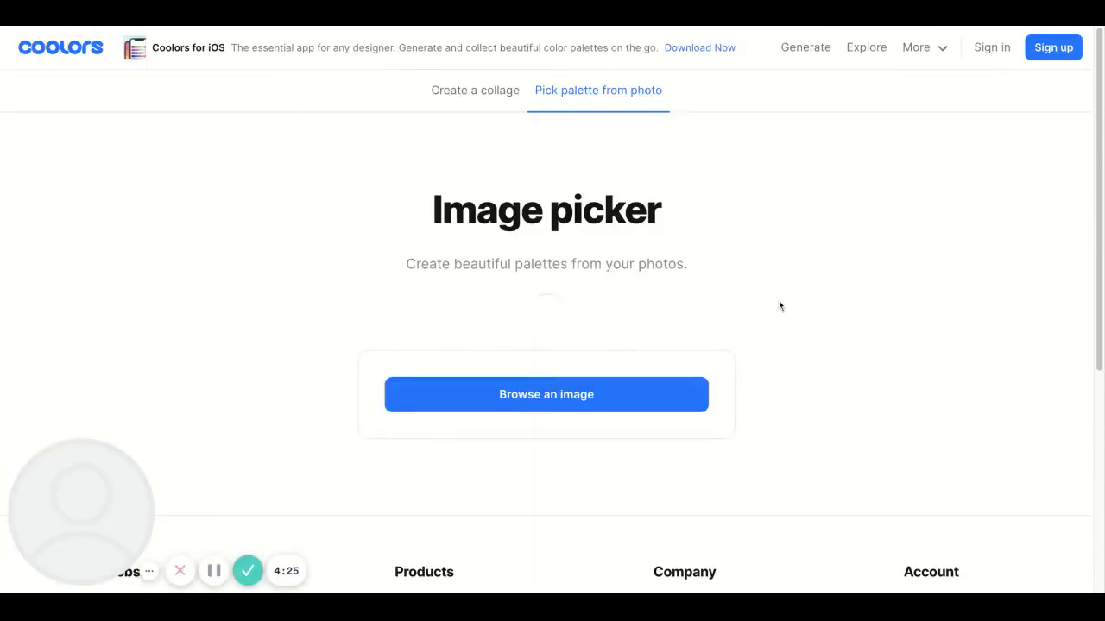
{"action": "left_click", "coordinate": [534, 402]}
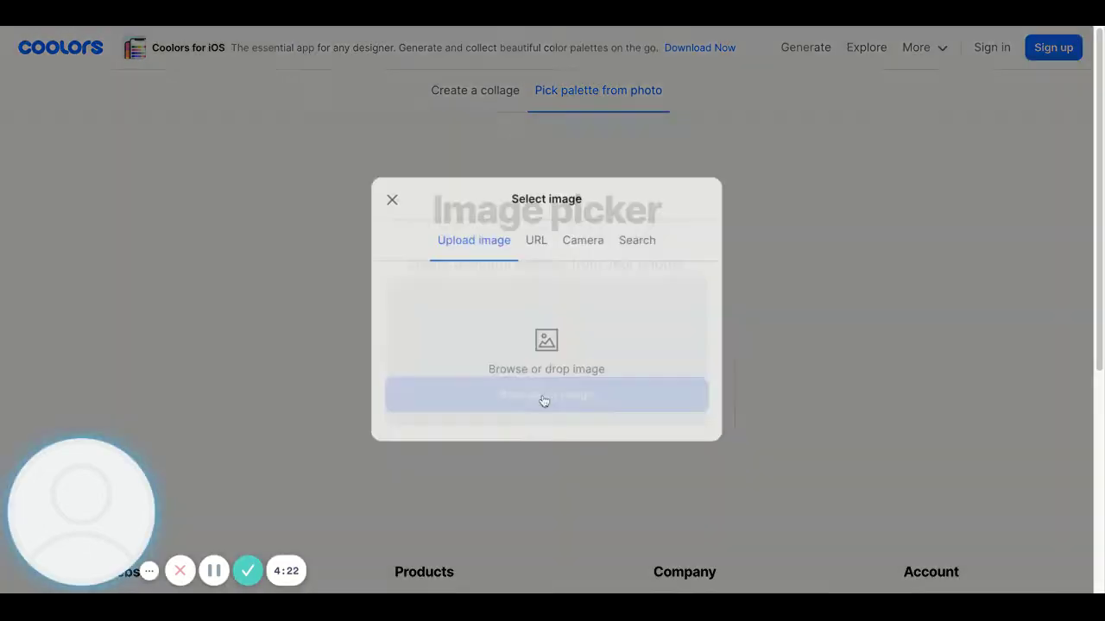
{"action": "left_click", "coordinate": [545, 343]}
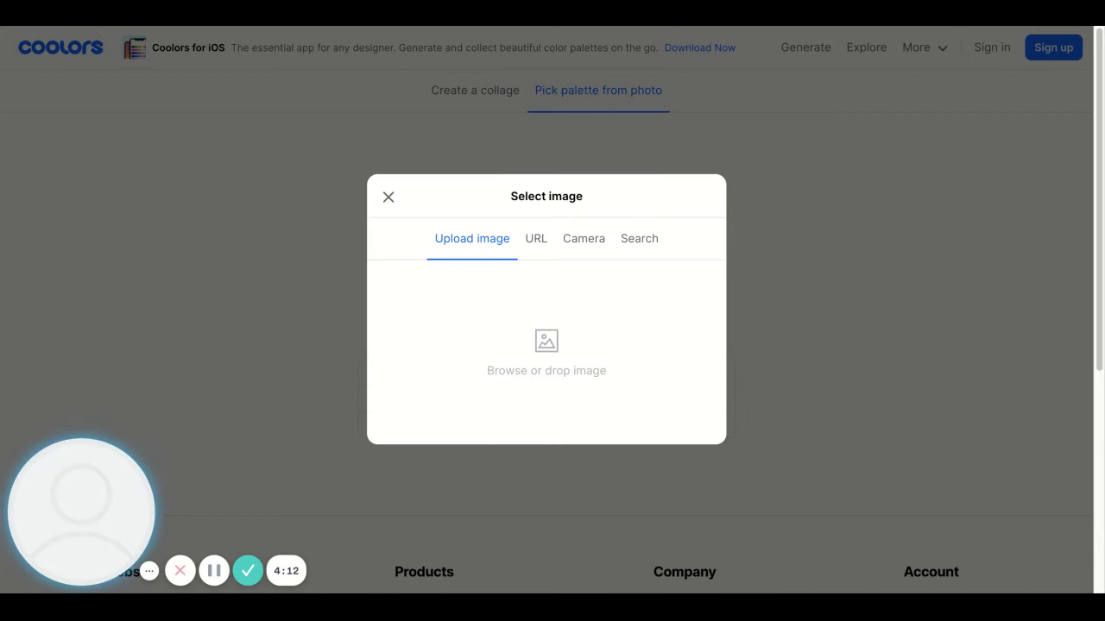
{"action": "left_click", "coordinate": [890, 410]}
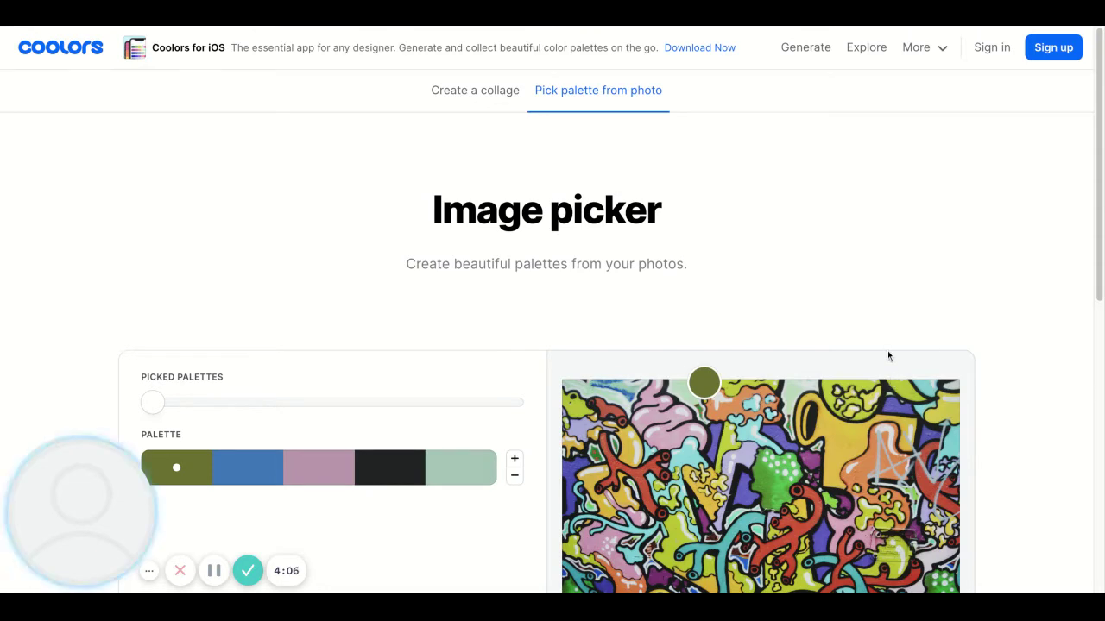
{"action": "scroll", "coordinate": [887, 350], "scroll_direction": "down", "scroll_amount": 2}
{"action": "scroll", "coordinate": [914, 319], "scroll_direction": "down", "scroll_amount": 2}
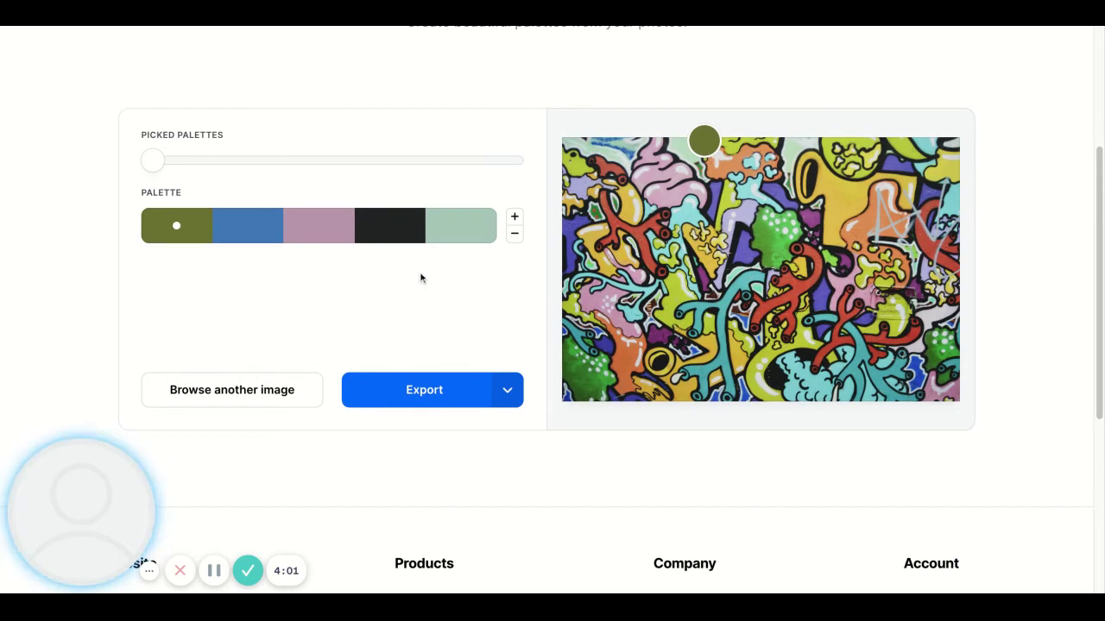
{"action": "left_click", "coordinate": [153, 159]}
Step: Add two swatches, then resample the first three from the photo as indigo, cyan and orange
{"action": "left_click", "coordinate": [515, 219]}
{"action": "left_click", "coordinate": [515, 220]}
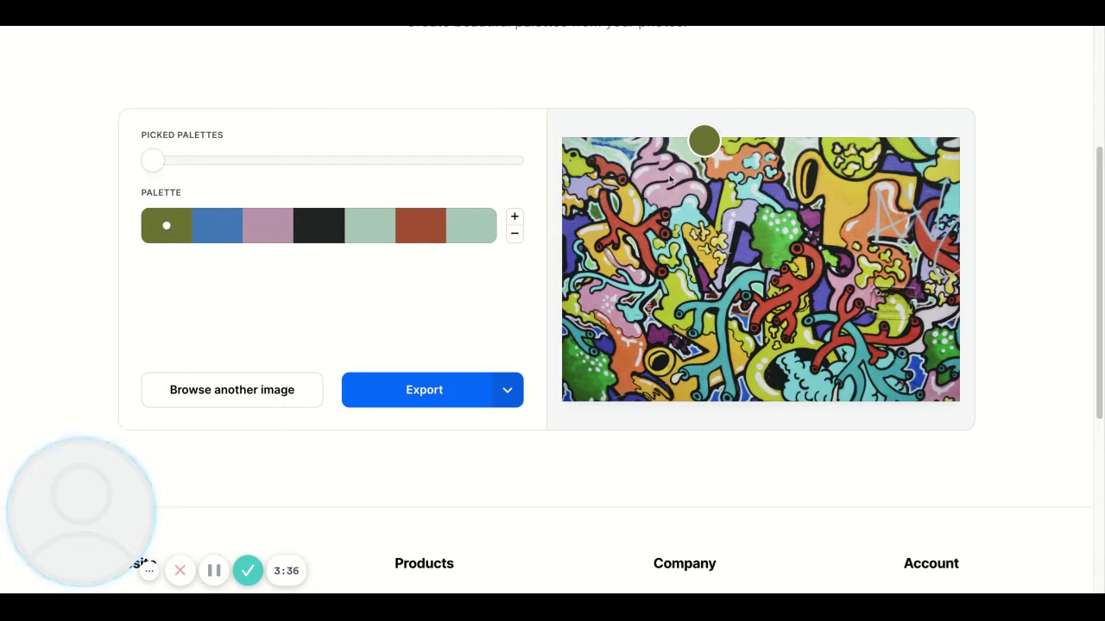
{"action": "left_click_drag", "start_coordinate": [702, 140], "coordinate": [571, 239]}
{"action": "left_click", "coordinate": [216, 231]}
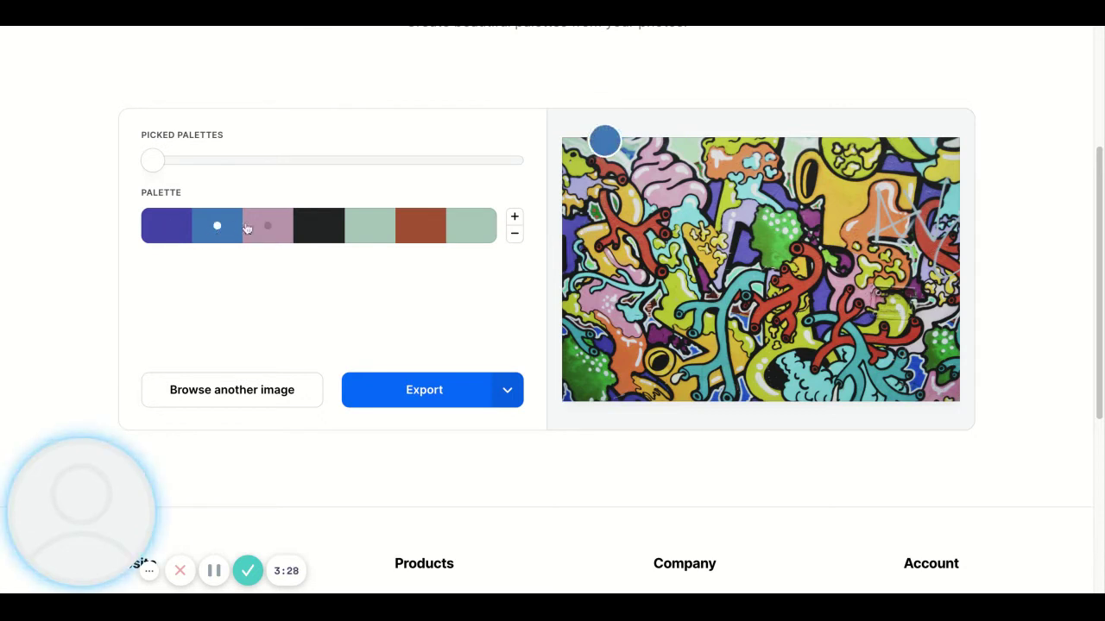
{"action": "left_click_drag", "start_coordinate": [609, 144], "coordinate": [691, 219]}
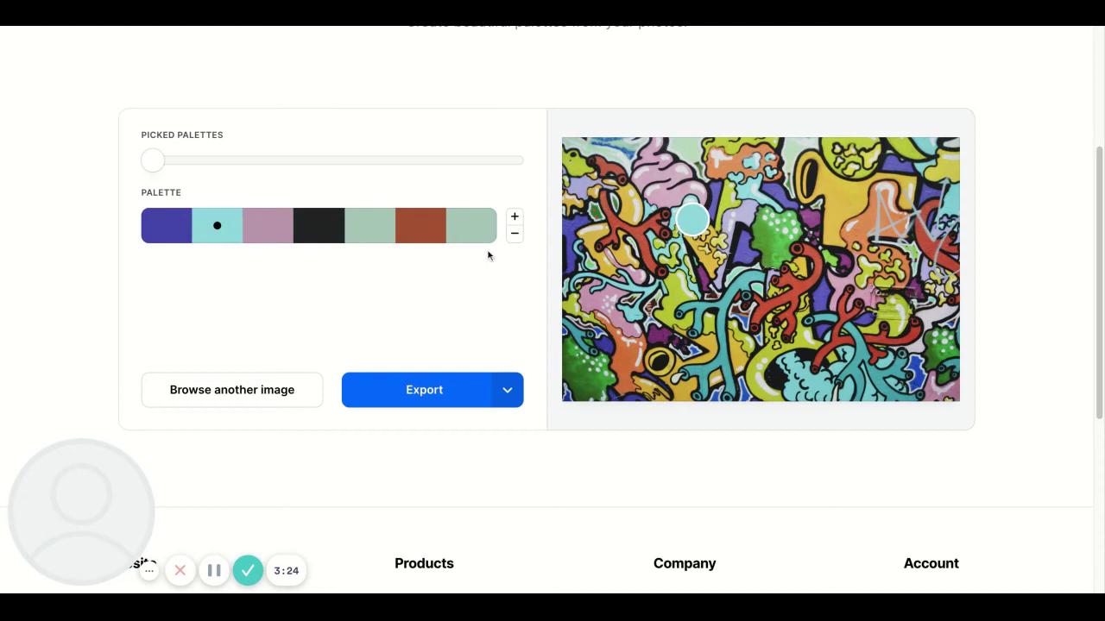
{"action": "left_click", "coordinate": [267, 226]}
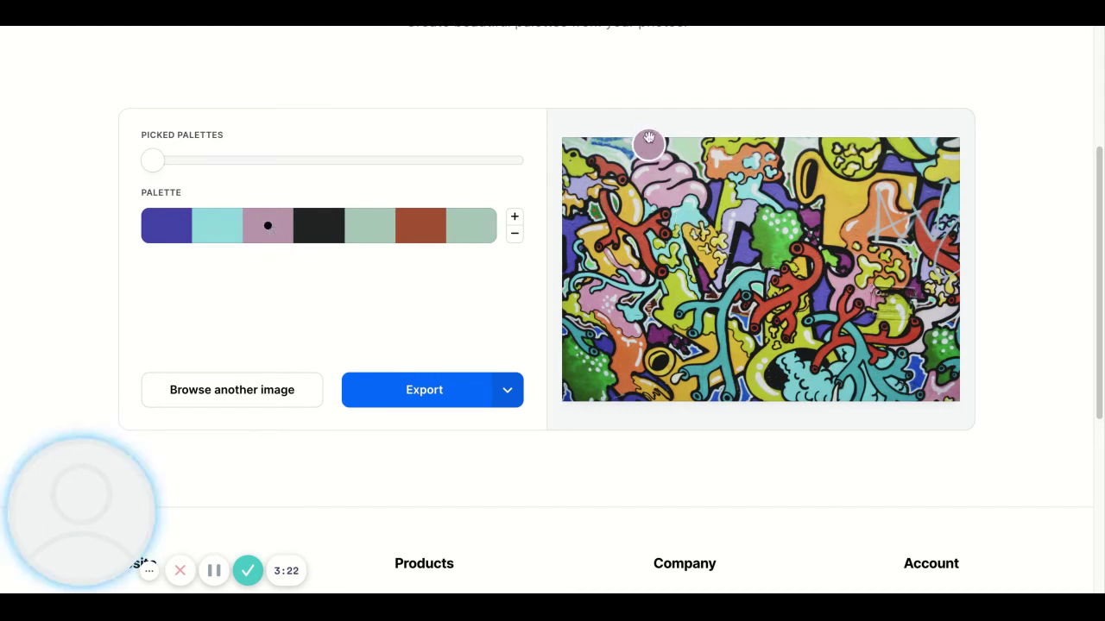
{"action": "mouse_move", "coordinate": [648, 145]}
{"action": "left_mouse_down"}
{"action": "mouse_move", "coordinate": [634, 202]}
{"action": "mouse_move", "coordinate": [639, 237]}
{"action": "mouse_move", "coordinate": [618, 227]}
{"action": "mouse_move", "coordinate": [768, 304]}
{"action": "mouse_move", "coordinate": [859, 239]}
{"action": "left_mouse_up"}
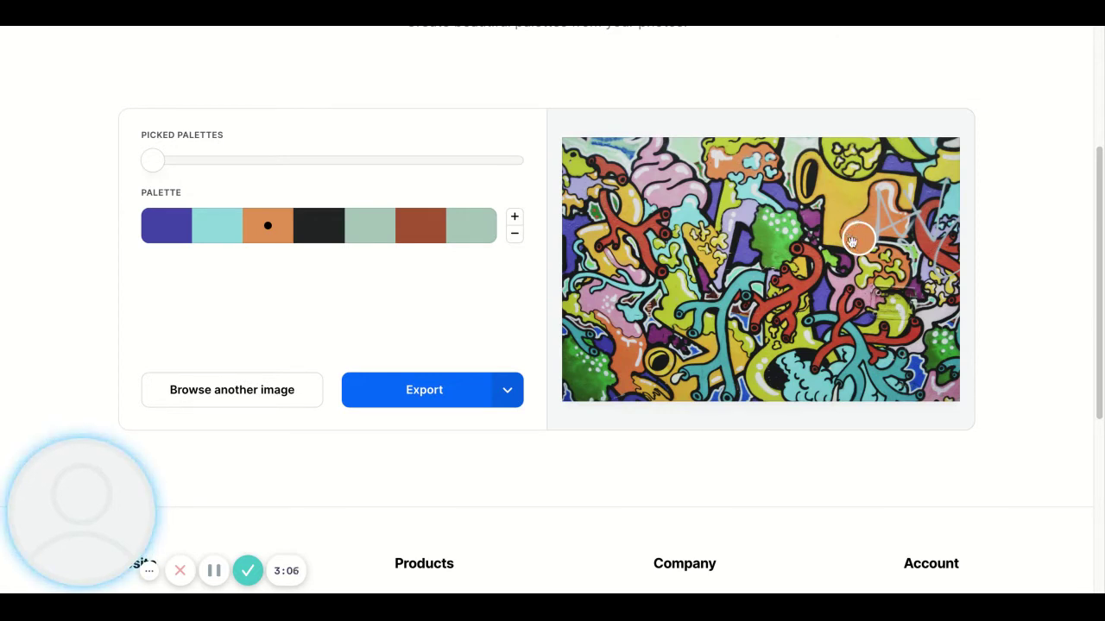
Step: Resample the fifth swatch as mustard yellow and the seventh as bright green from the graffiti
{"action": "left_click", "coordinate": [331, 234]}
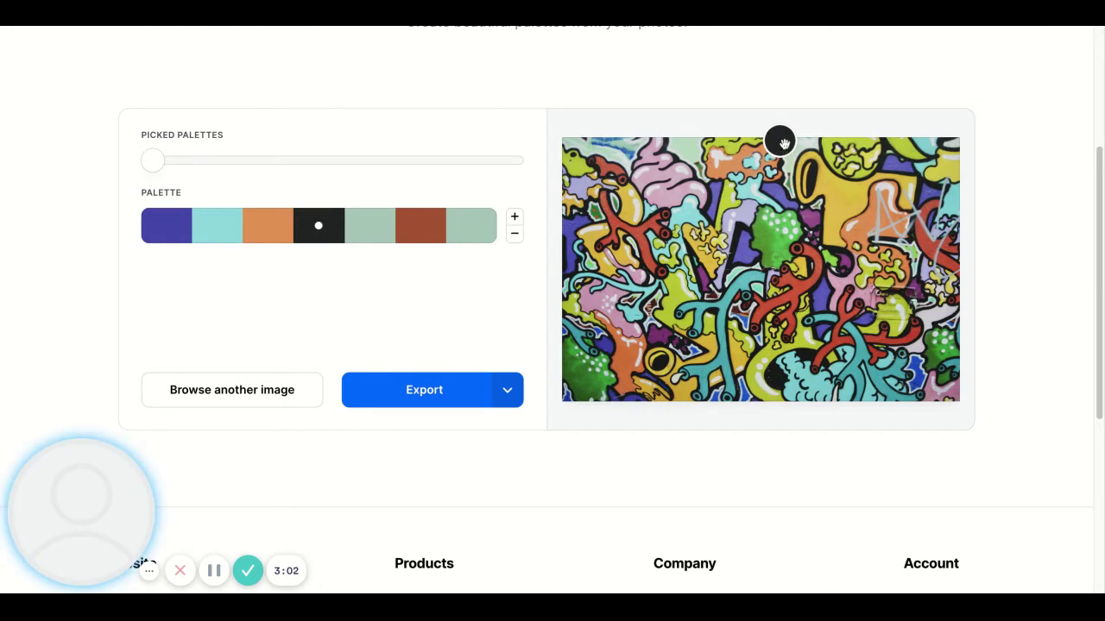
{"action": "left_click_drag", "start_coordinate": [784, 143], "coordinate": [811, 185]}
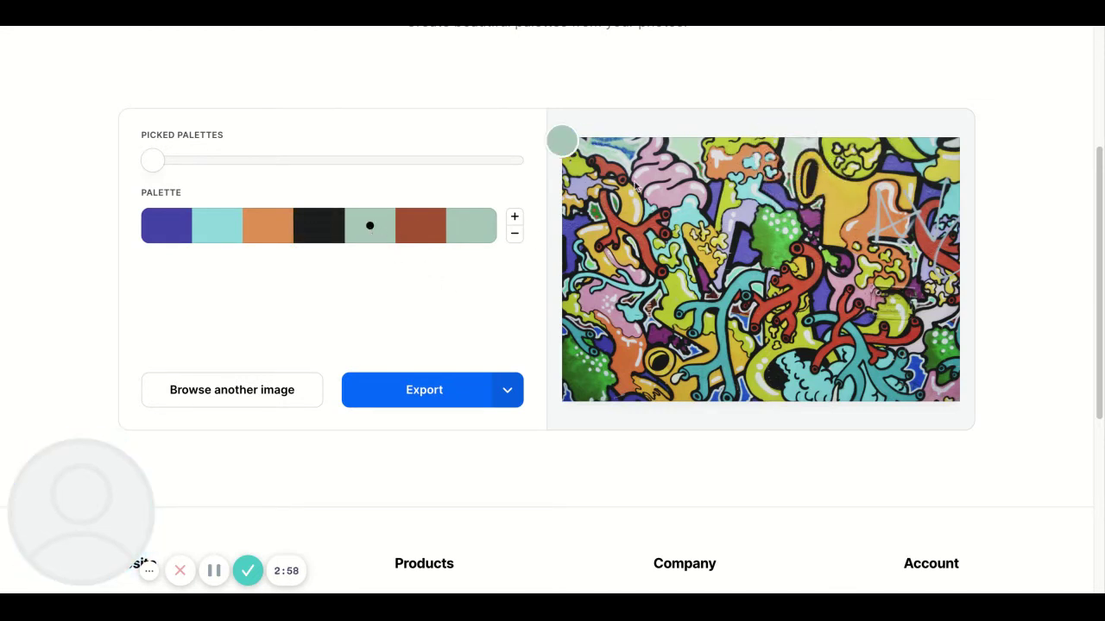
{"action": "mouse_move", "coordinate": [562, 141]}
{"action": "left_mouse_down"}
{"action": "mouse_move", "coordinate": [728, 362]}
{"action": "mouse_move", "coordinate": [722, 340]}
{"action": "mouse_move", "coordinate": [742, 361]}
{"action": "mouse_move", "coordinate": [846, 215]}
{"action": "mouse_move", "coordinate": [839, 200]}
{"action": "left_mouse_up"}
{"action": "left_click", "coordinate": [422, 229]}
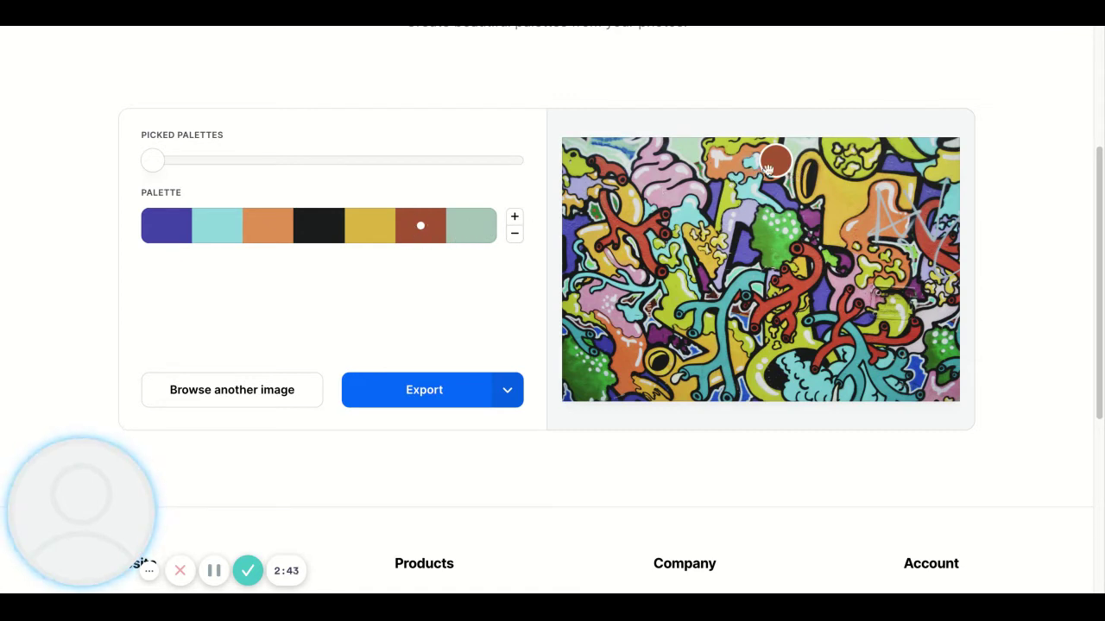
{"action": "left_click", "coordinate": [471, 225]}
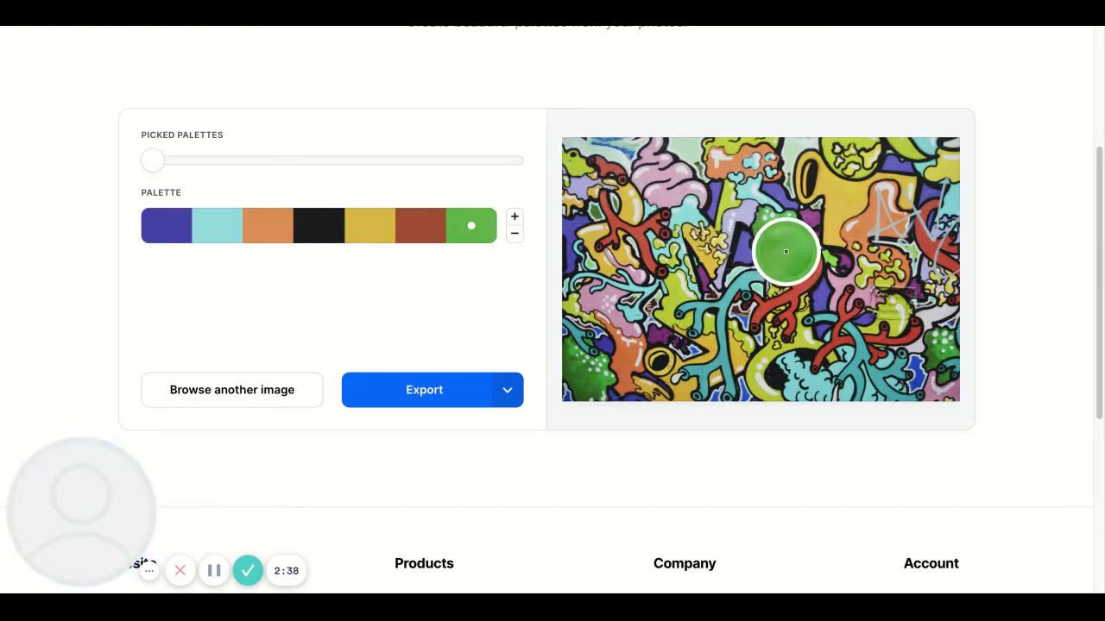
{"action": "mouse_move", "coordinate": [785, 251]}
{"action": "left_mouse_down"}
{"action": "mouse_move", "coordinate": [779, 259]}
{"action": "mouse_move", "coordinate": [784, 252]}
{"action": "left_mouse_up"}
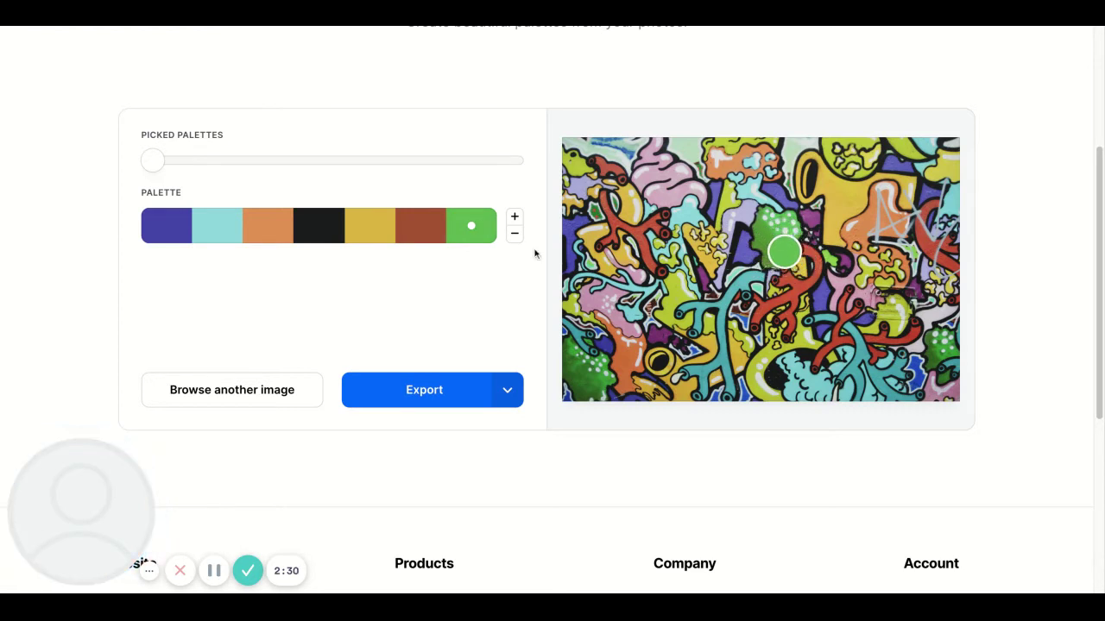
Step: Add an eighth swatch sampled as purple and move black into second place
{"action": "left_click", "coordinate": [514, 218]}
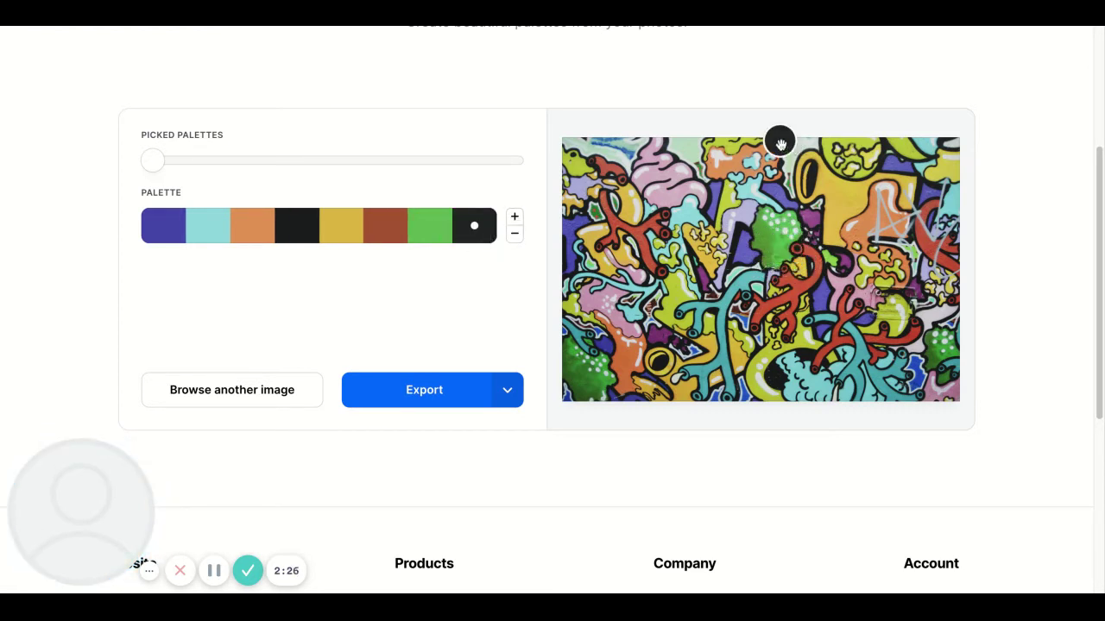
{"action": "left_click_drag", "start_coordinate": [780, 142], "coordinate": [812, 222]}
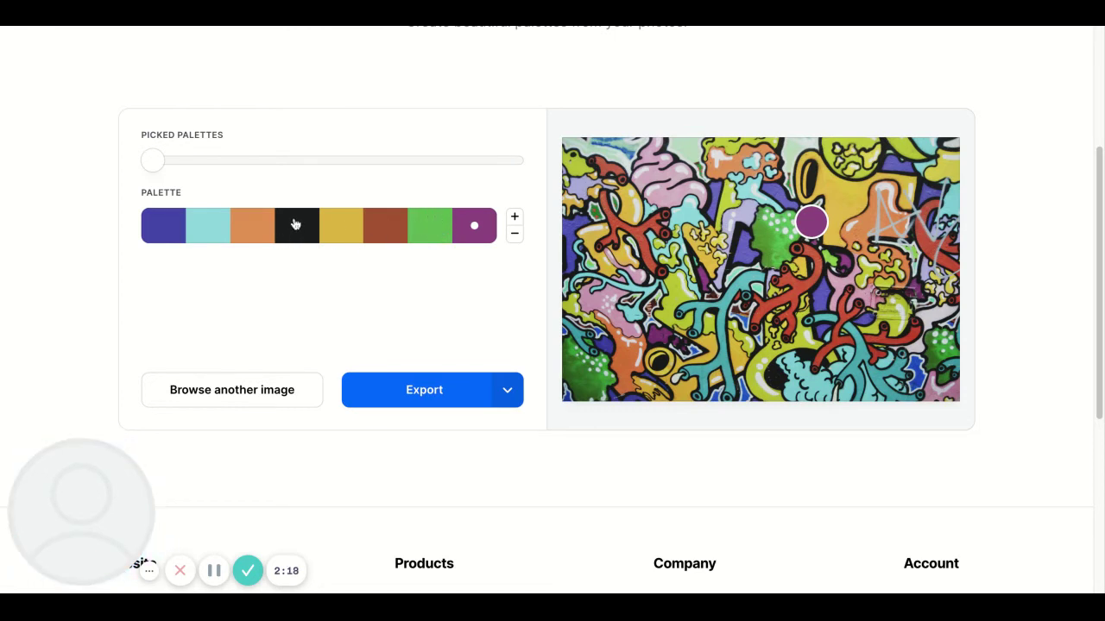
{"action": "mouse_move", "coordinate": [302, 225]}
{"action": "left_mouse_down"}
{"action": "mouse_move", "coordinate": [274, 224]}
{"action": "mouse_move", "coordinate": [294, 222]}
{"action": "left_mouse_up"}
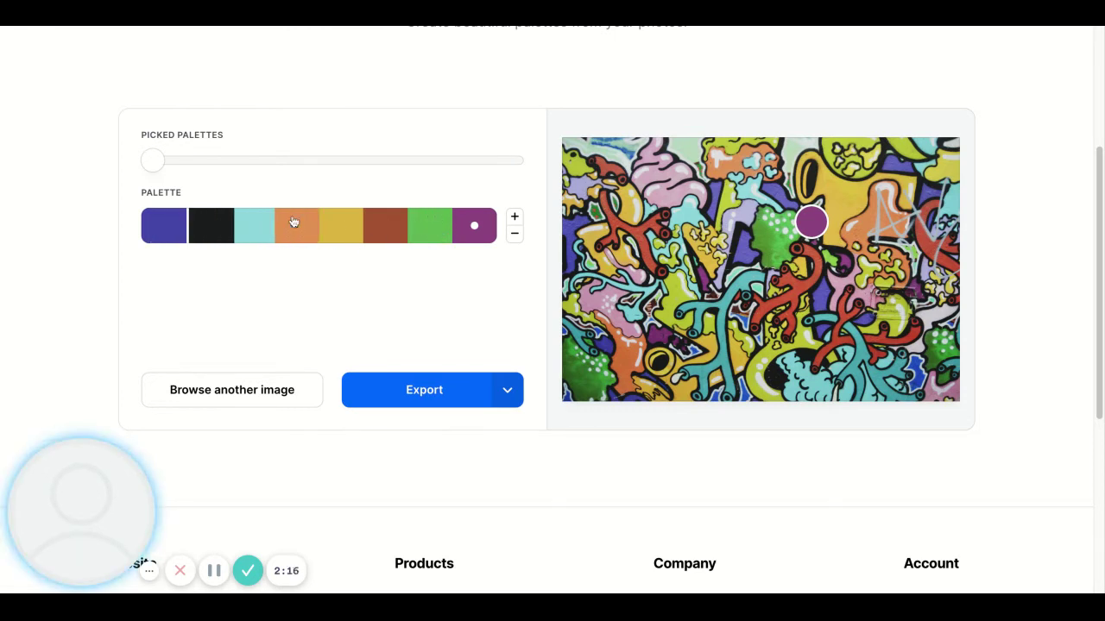
Step: Resample the rust swatch as lime green and move purple into third place
{"action": "left_click", "coordinate": [393, 233]}
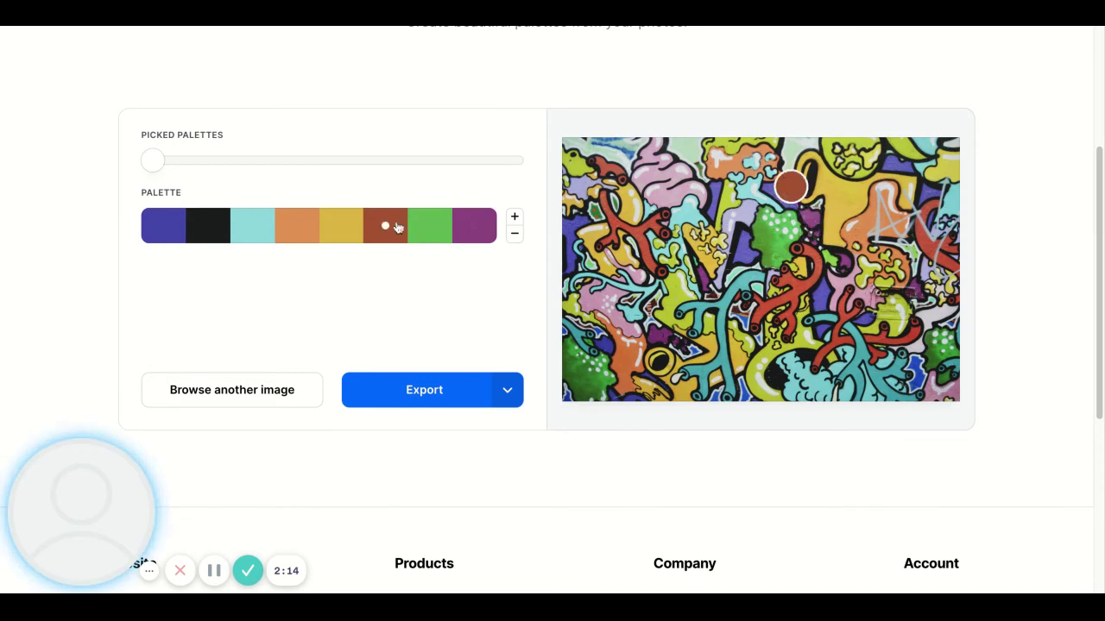
{"action": "mouse_move", "coordinate": [776, 158]}
{"action": "left_mouse_down"}
{"action": "mouse_move", "coordinate": [641, 241]}
{"action": "mouse_move", "coordinate": [645, 255]}
{"action": "mouse_move", "coordinate": [624, 234]}
{"action": "mouse_move", "coordinate": [641, 234]}
{"action": "mouse_move", "coordinate": [631, 213]}
{"action": "mouse_move", "coordinate": [639, 207]}
{"action": "mouse_move", "coordinate": [673, 314]}
{"action": "mouse_move", "coordinate": [672, 303]}
{"action": "left_mouse_up"}
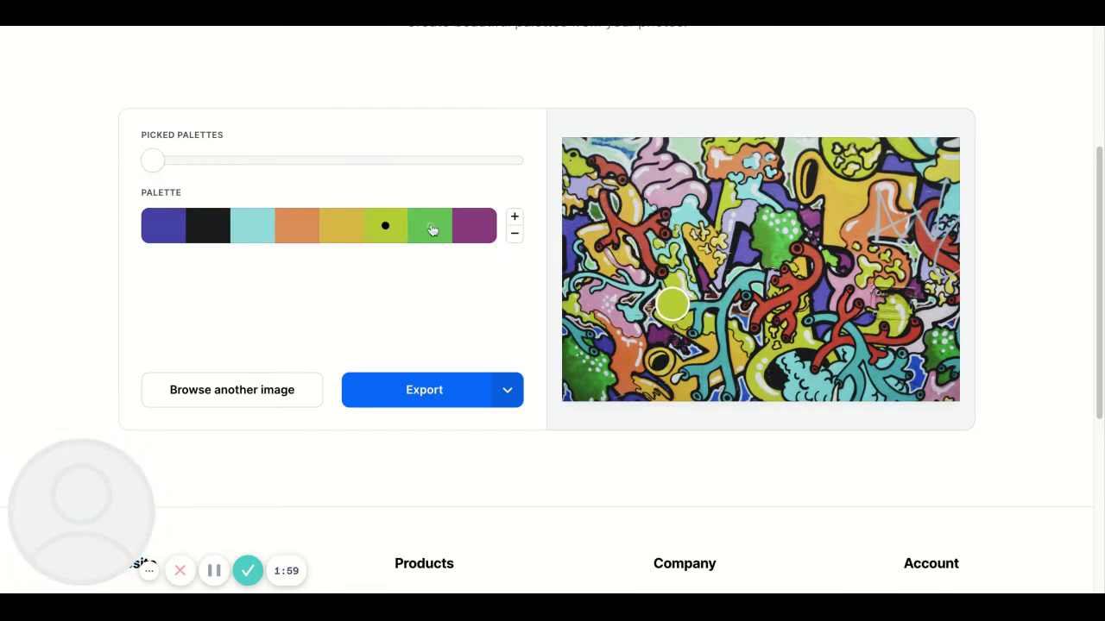
{"action": "mouse_move", "coordinate": [432, 230]}
{"action": "left_mouse_down"}
{"action": "mouse_move", "coordinate": [483, 234]}
{"action": "mouse_move", "coordinate": [439, 232]}
{"action": "left_mouse_up"}
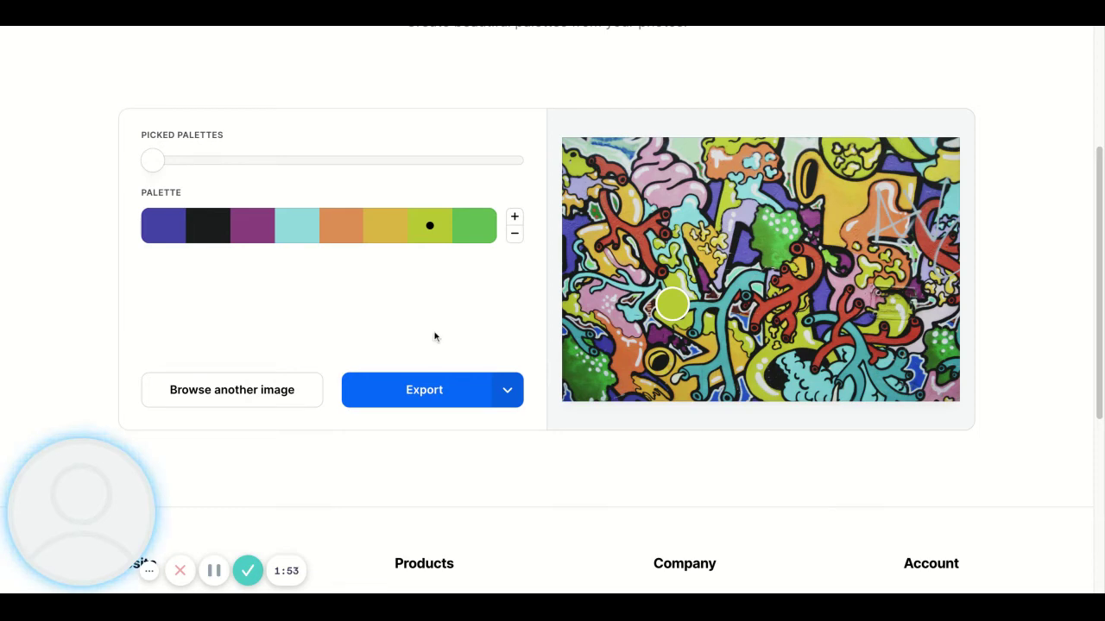
Step: Export the palette as an image titled 'Grafitti' with colour space set to None
{"action": "left_click", "coordinate": [438, 392]}
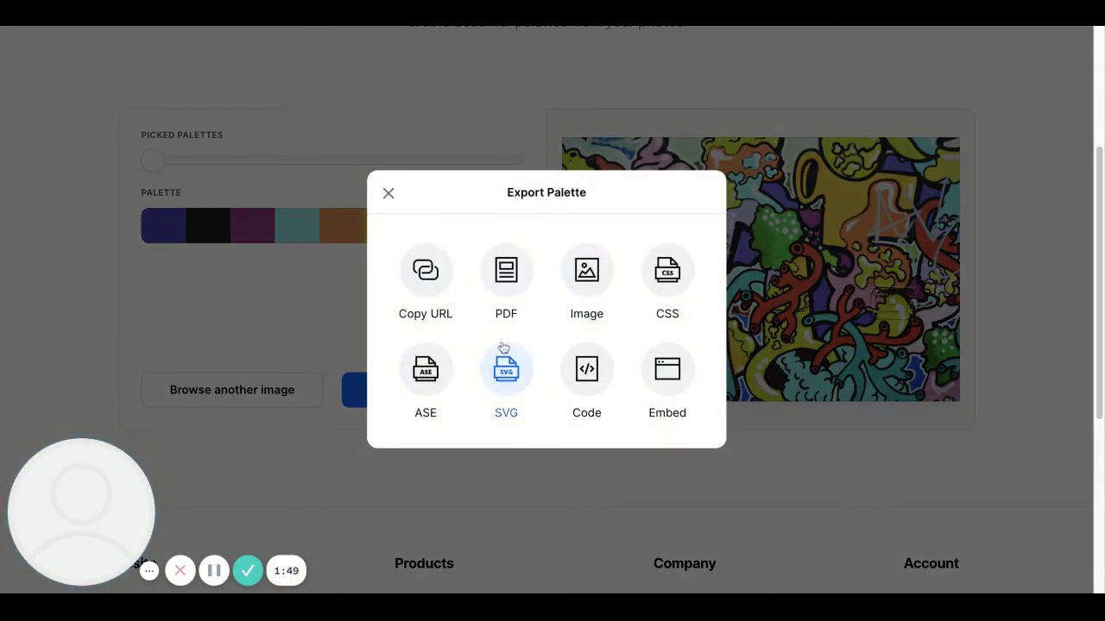
{"action": "left_click", "coordinate": [586, 272]}
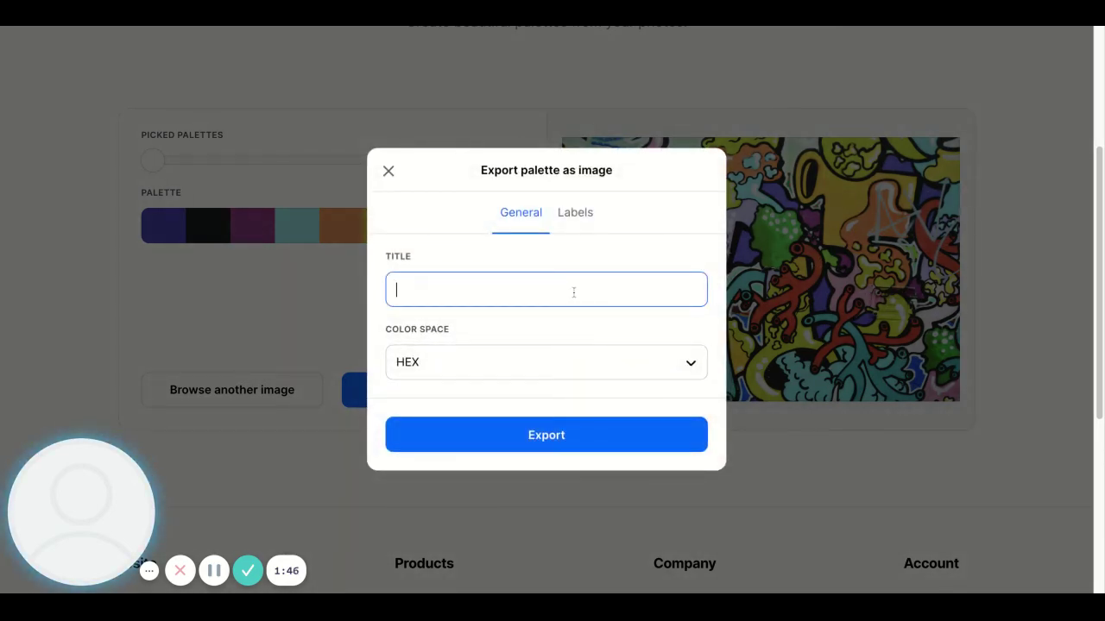
{"action": "type", "text": "Grafitti"}
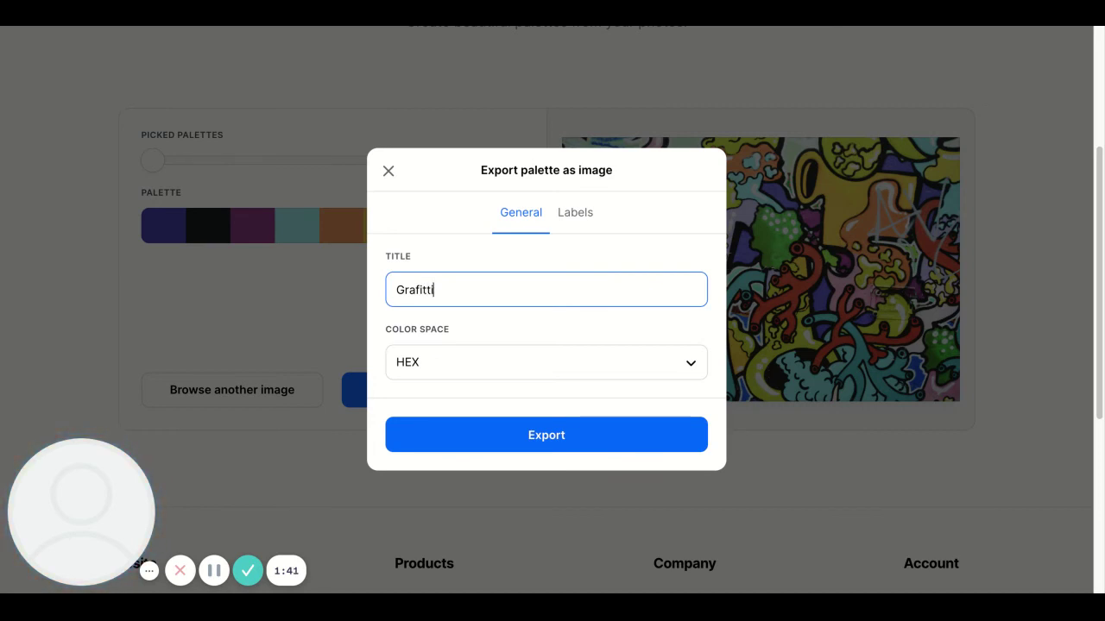
{"action": "left_click", "coordinate": [530, 365]}
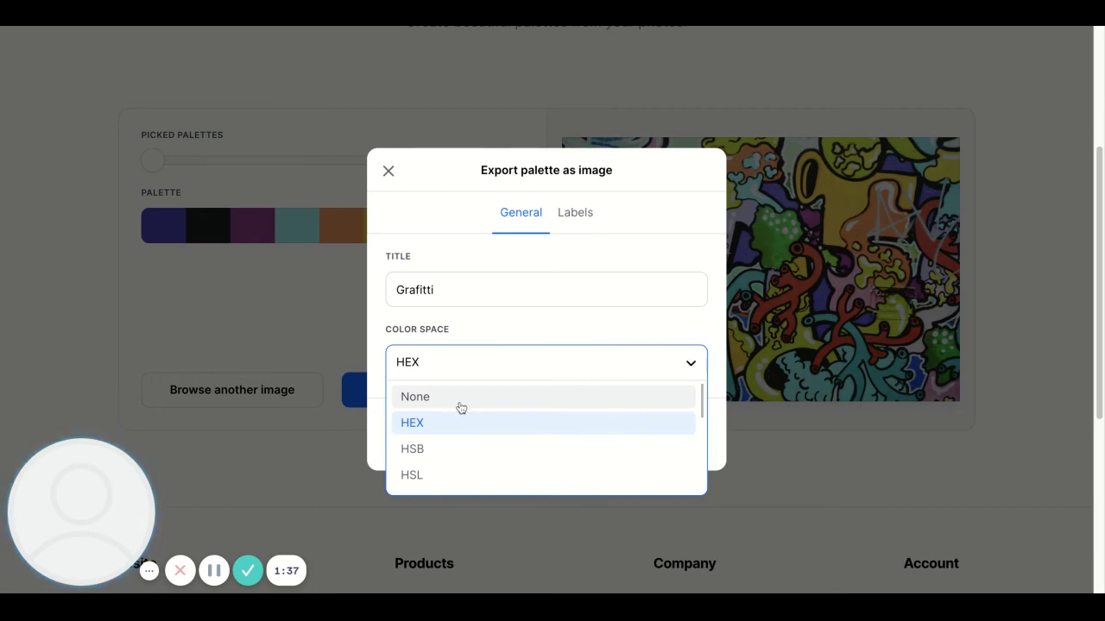
{"action": "left_click", "coordinate": [426, 396]}
{"action": "left_click", "coordinate": [616, 440]}
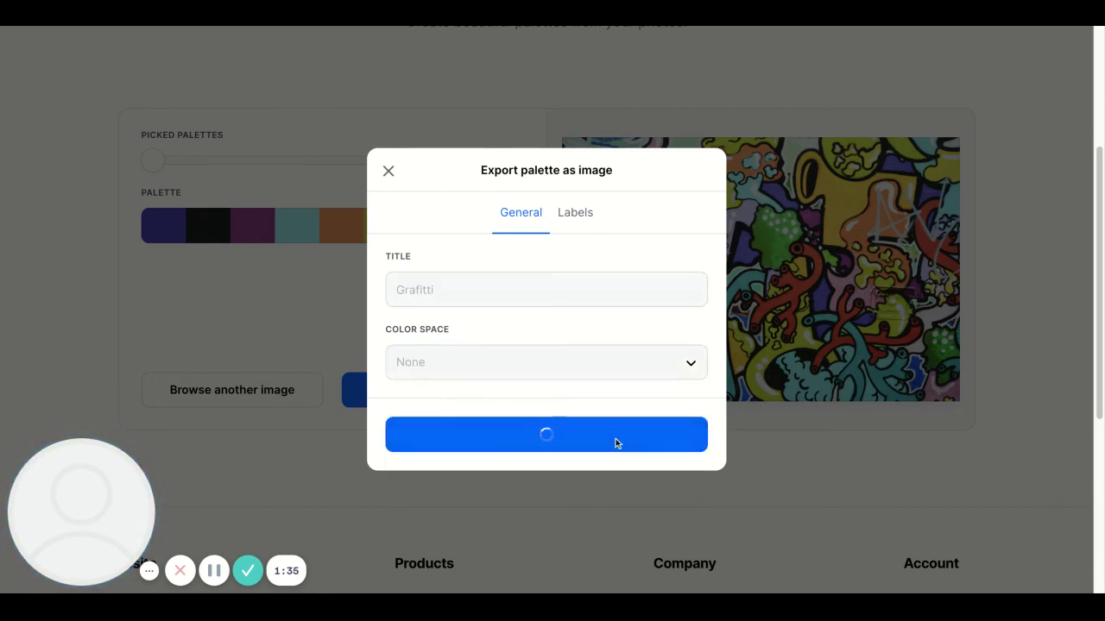